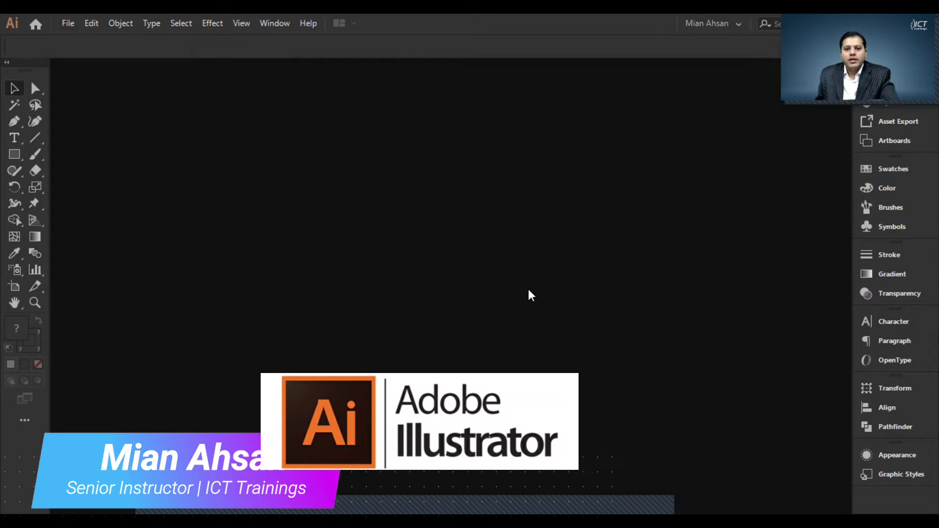
- Open the file 10-1_Brush Tool from the Chapter 13 folder
click(68, 23)
click(83, 69)
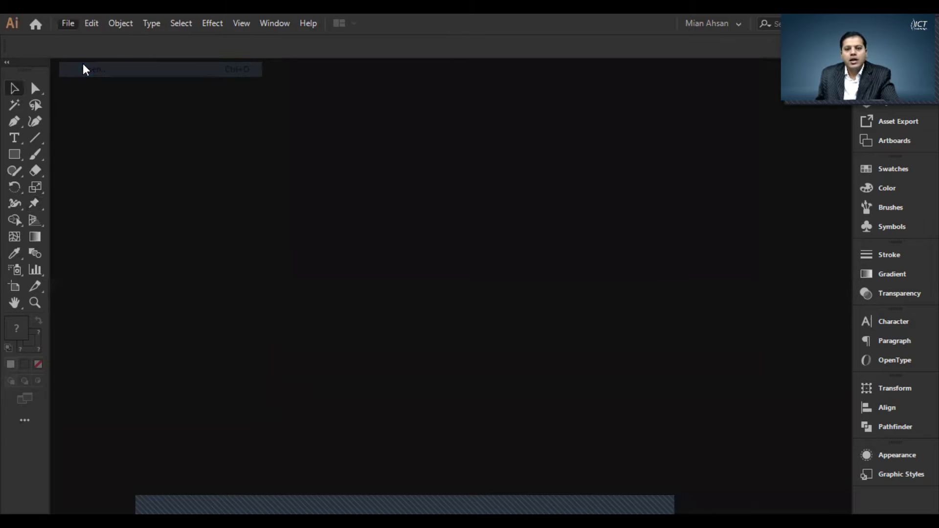
click(479, 278)
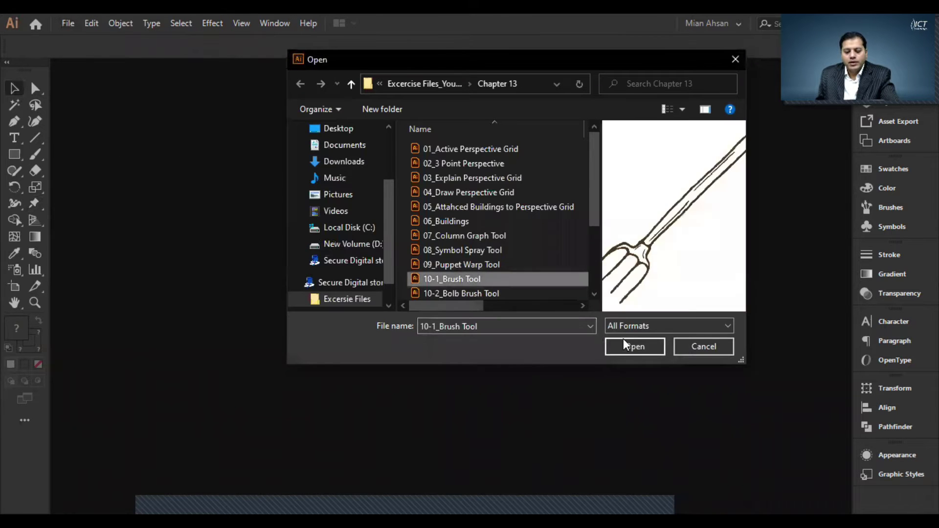
click(641, 343)
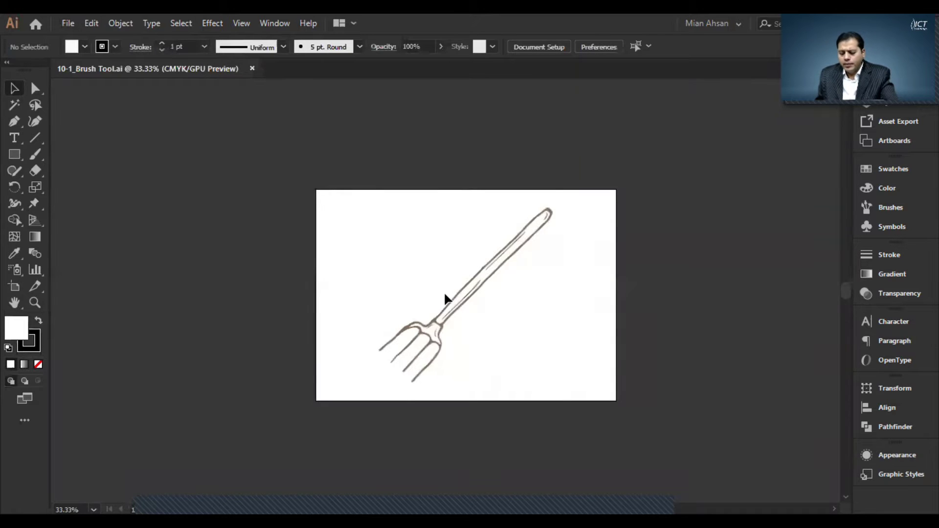
scroll(445, 299, up, 3)
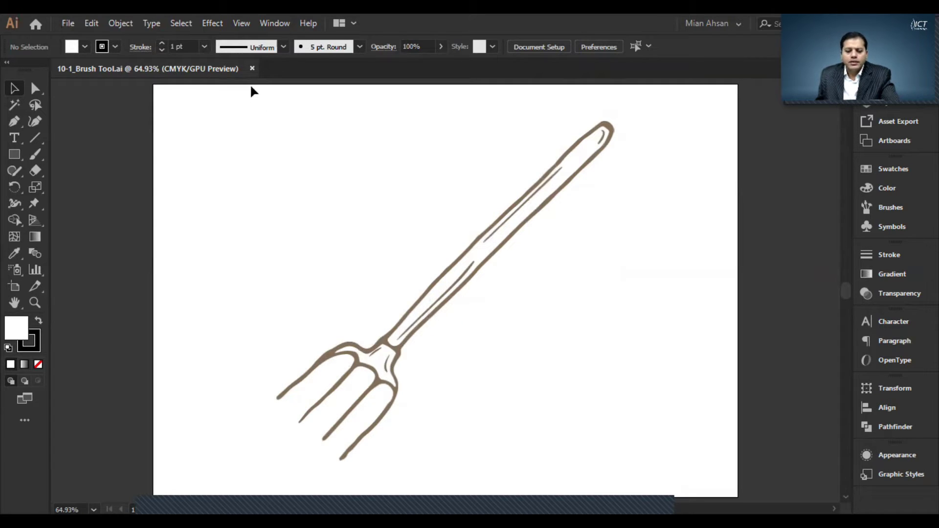
- Show the layer list as a separate floating panel beside the tools and collapse the artboard list
click(264, 21)
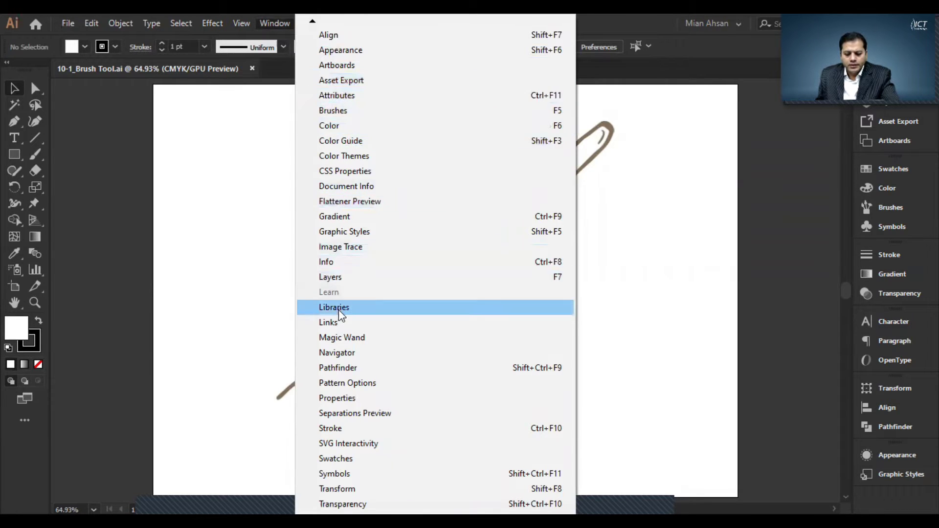
click(344, 277)
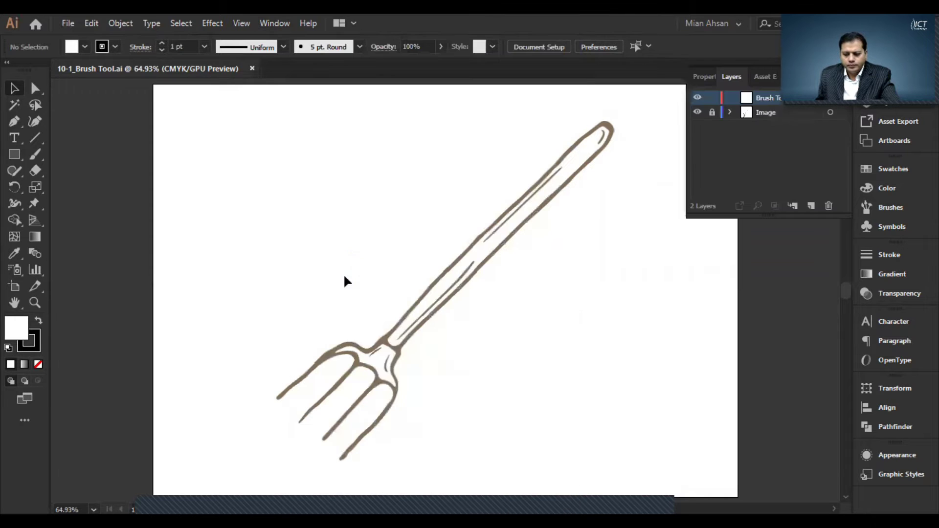
drag(732, 77, 92, 97)
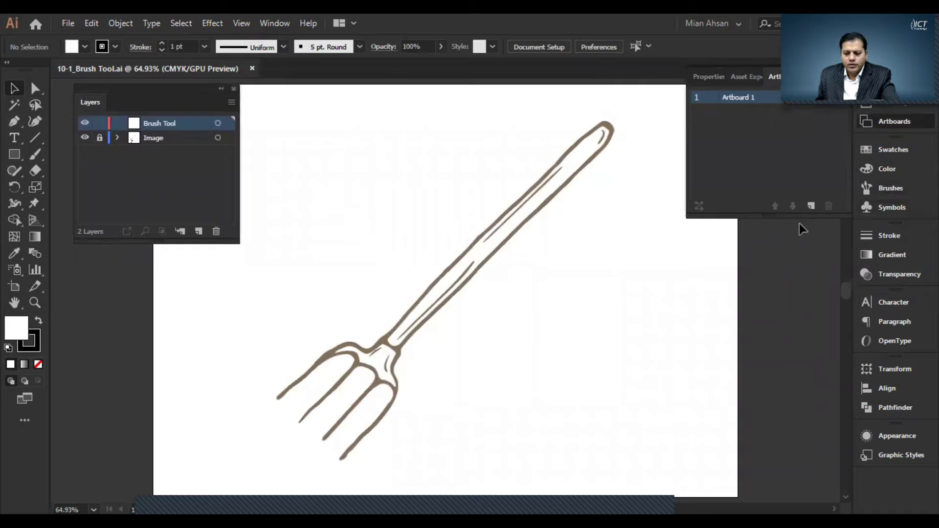
click(888, 119)
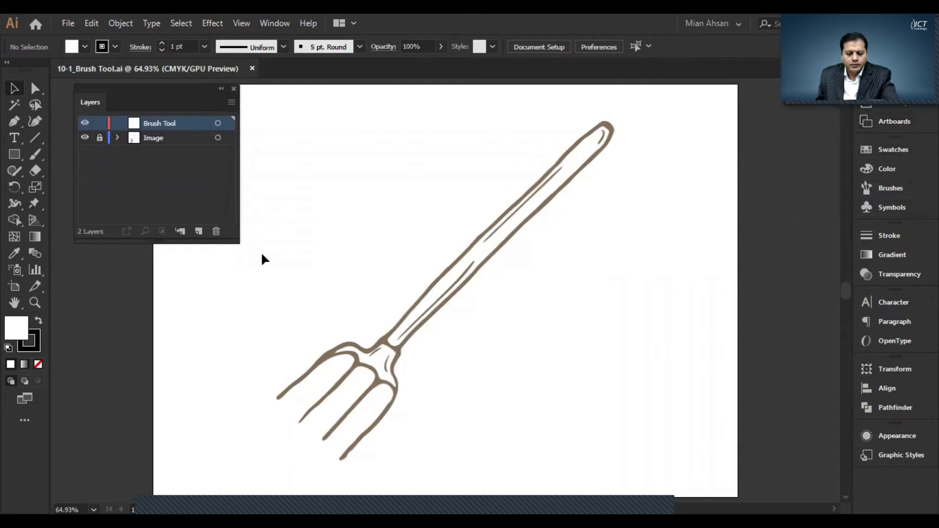
- Turn off image dimming in the options of the Image layer
click(154, 139)
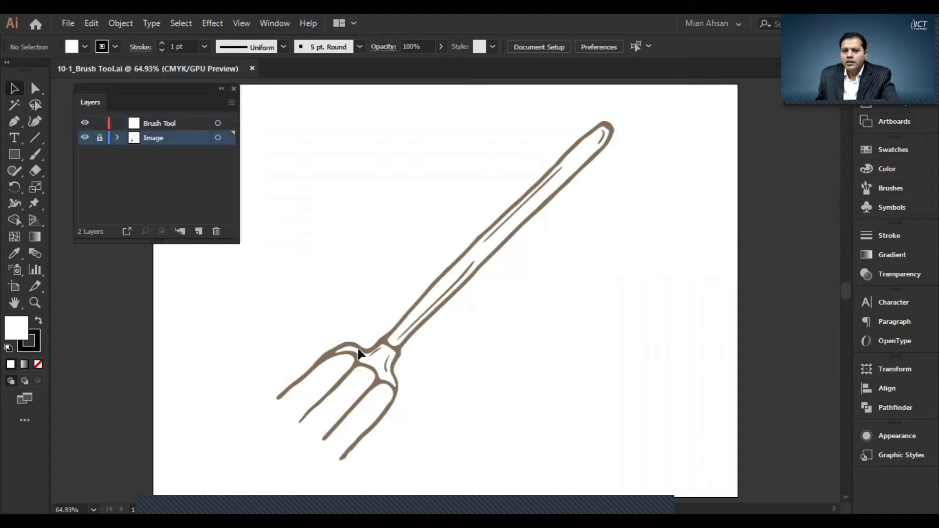
double_click(195, 137)
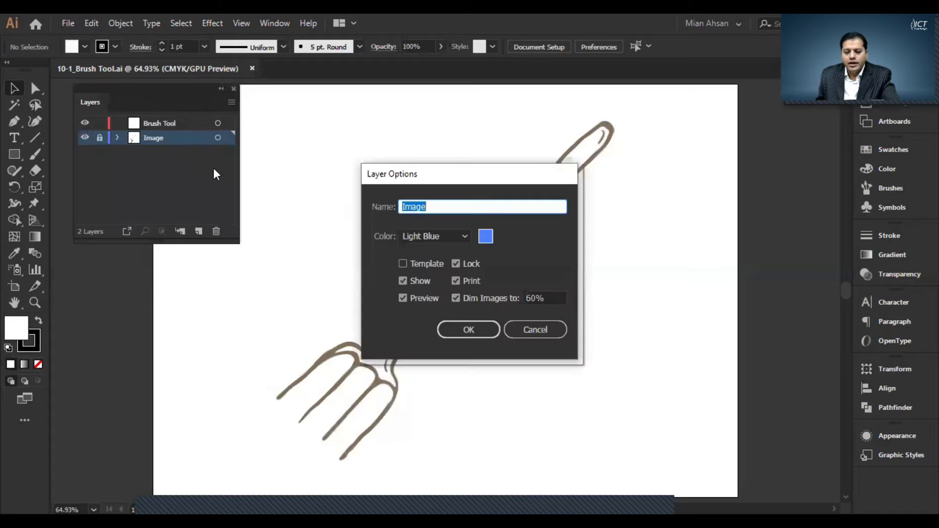
click(456, 298)
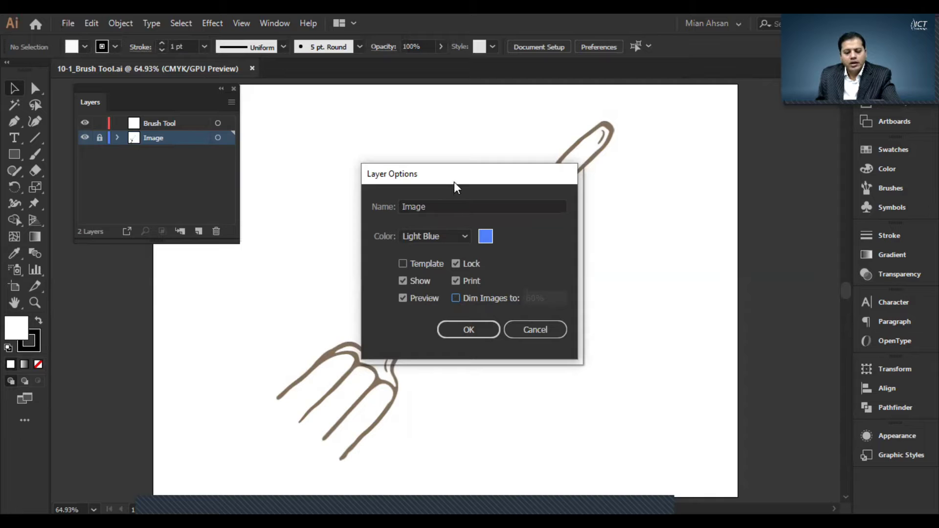
drag(459, 179, 635, 168)
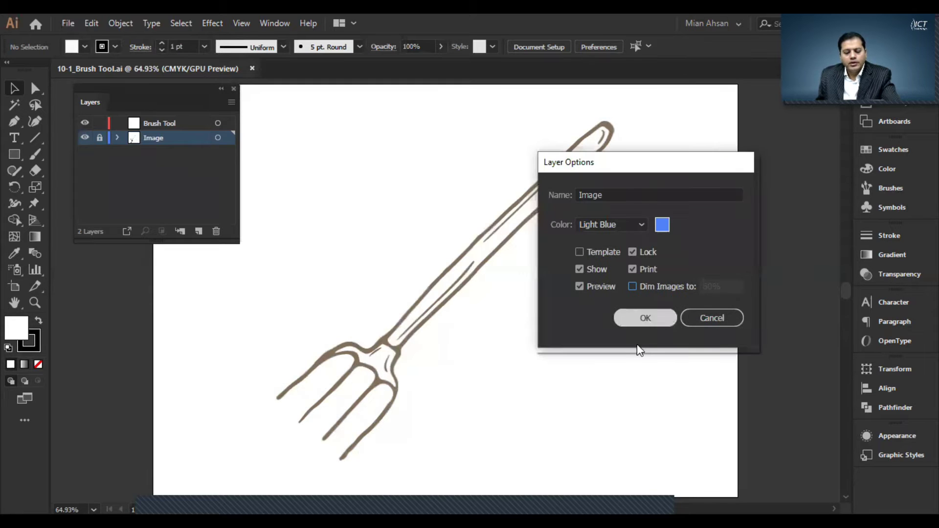
click(637, 318)
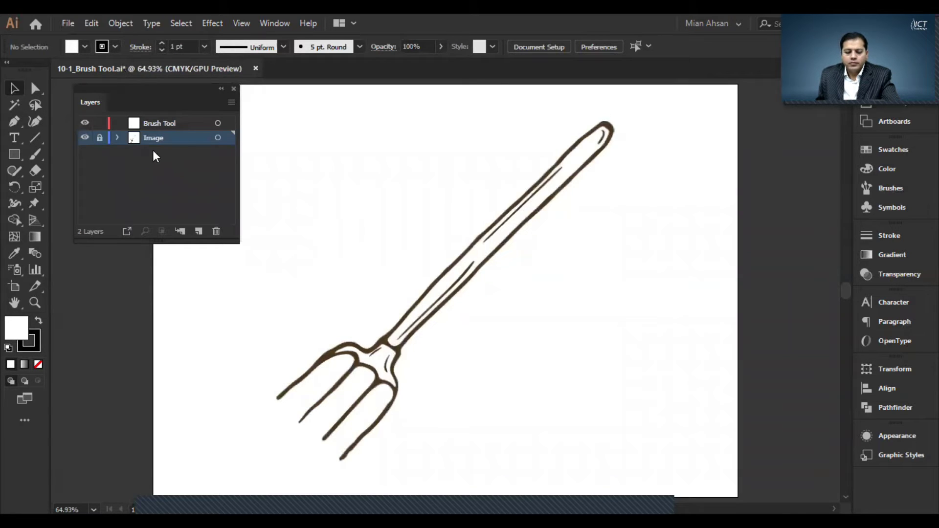
- Turn image dimming back on for the Image layer
double_click(195, 139)
click(634, 287)
click(644, 317)
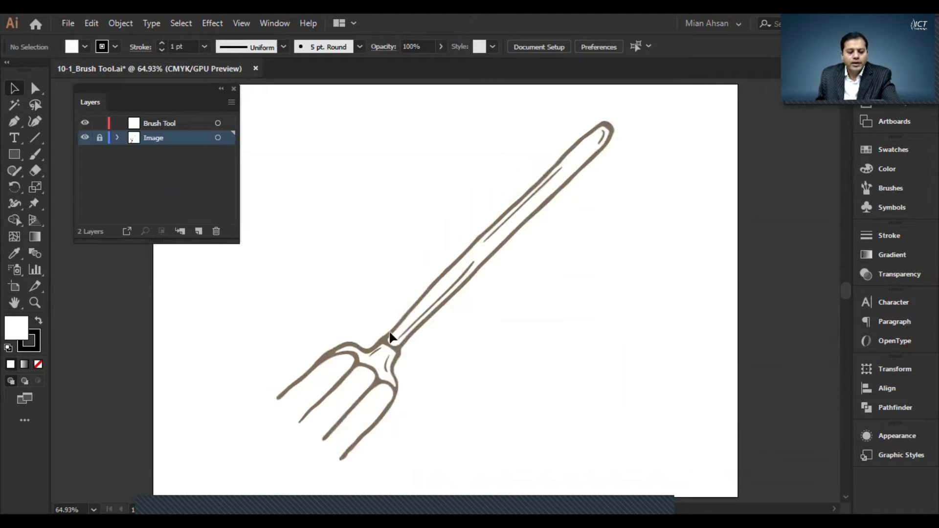
- Activate the Paintbrush tool on the Brush Tool layer and set the fill to the dark brown swatch
click(33, 156)
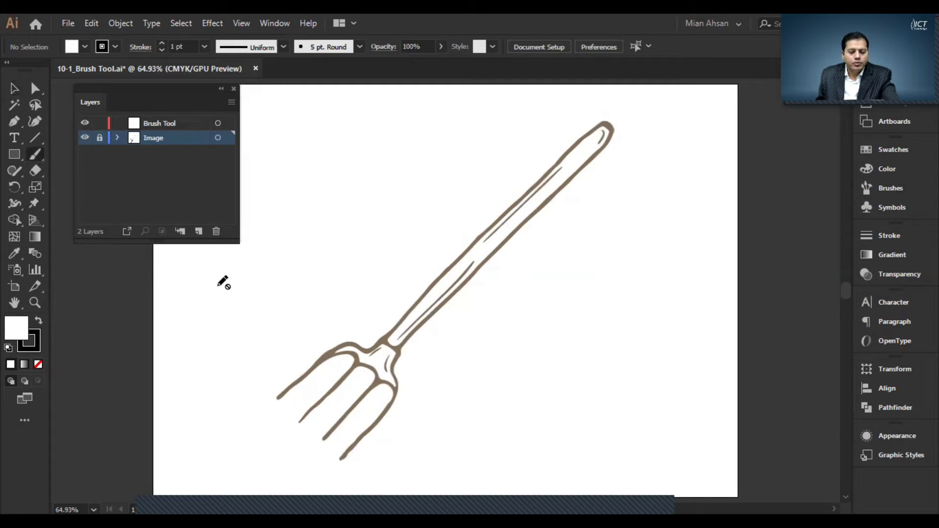
click(169, 124)
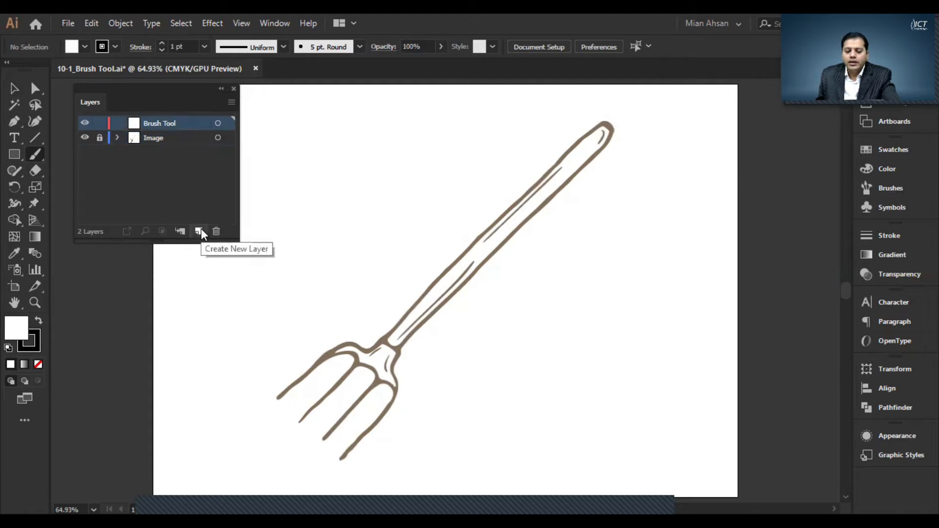
click(885, 148)
drag(764, 236, 762, 313)
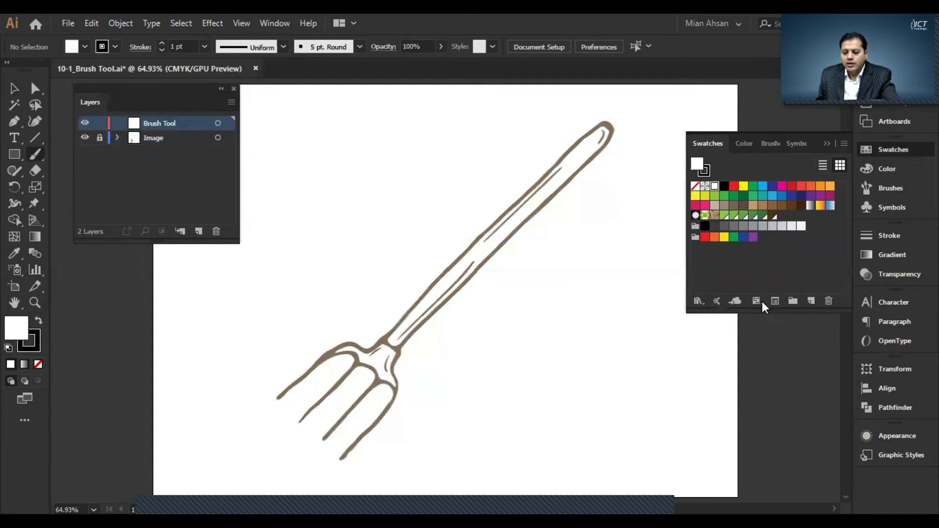
click(772, 217)
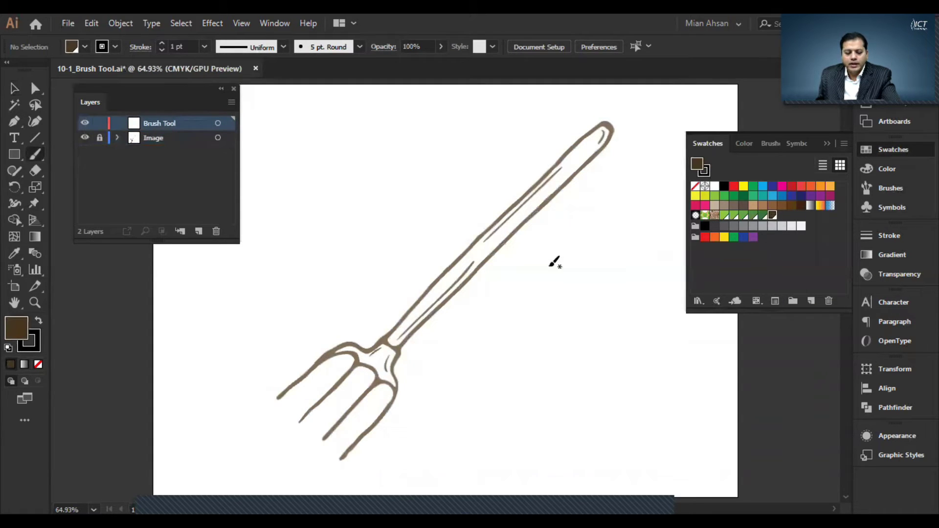
click(38, 365)
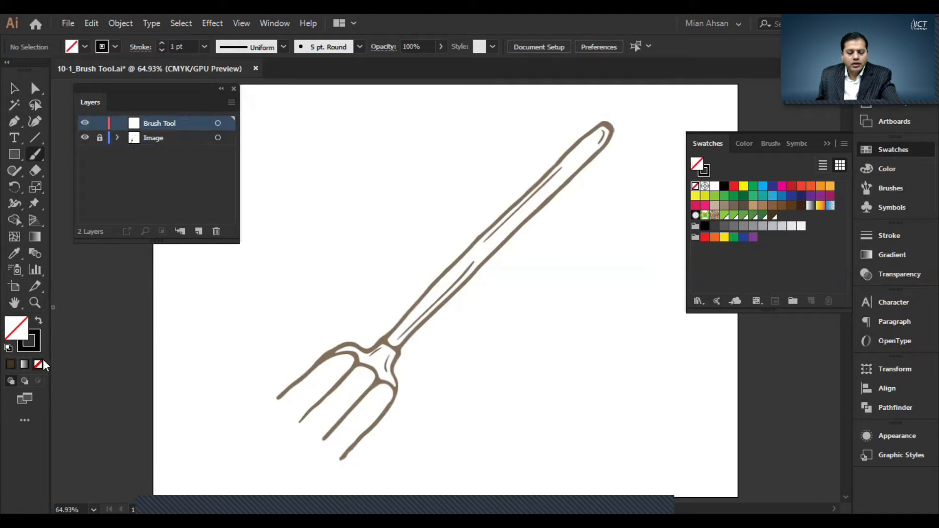
click(771, 216)
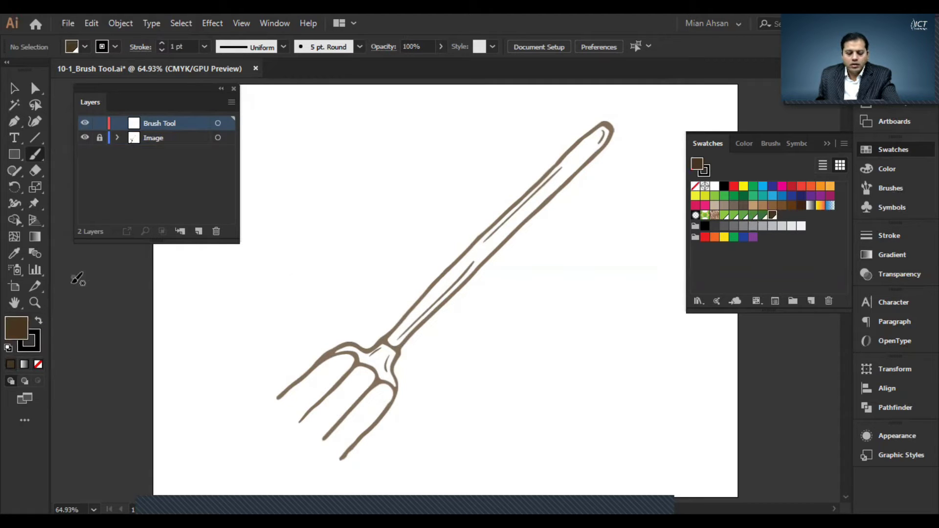
- Set the stroke to none and make the brown fill the active colour
click(34, 336)
click(40, 363)
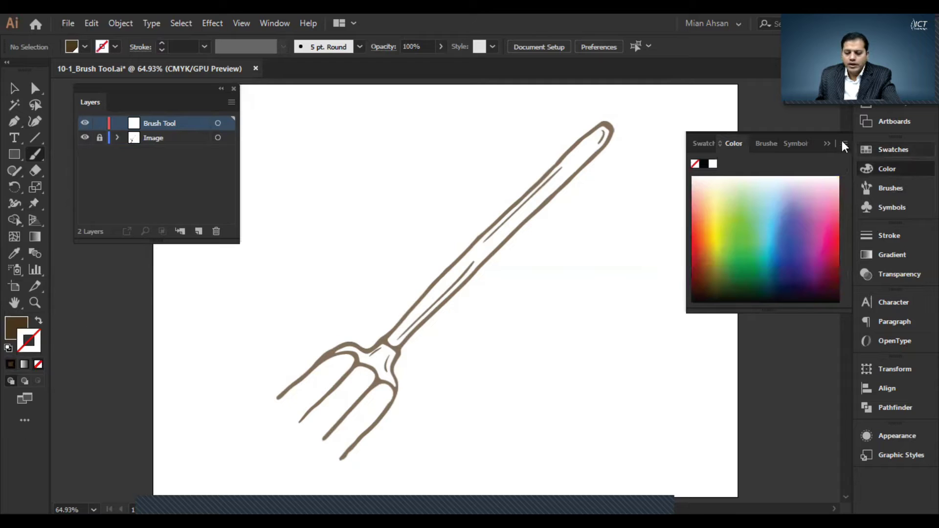
click(866, 168)
click(16, 328)
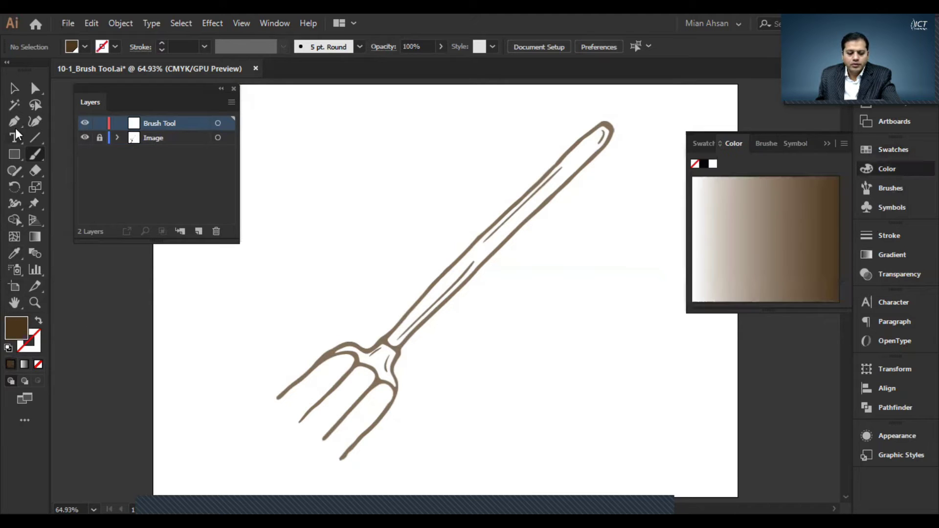
click(825, 143)
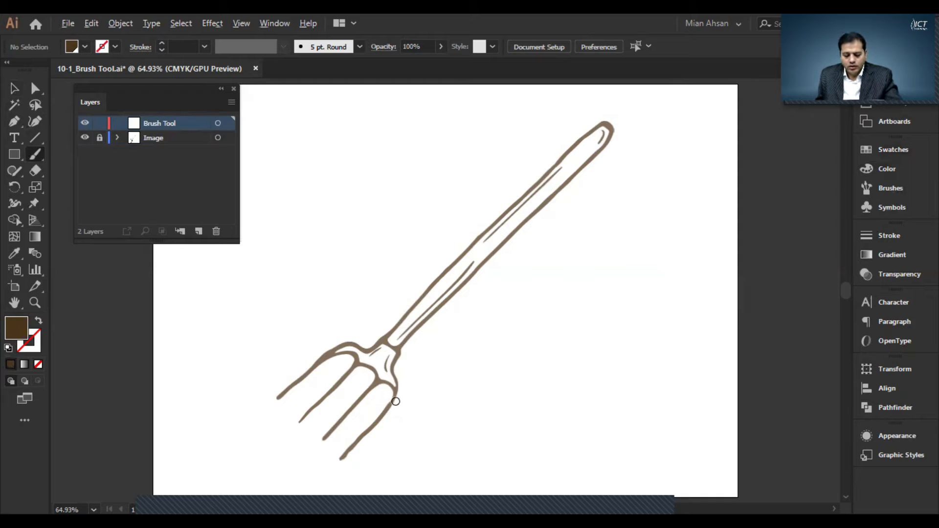
- Trace the fork's two lower-right tines and the arc joining them in one continuous Paintbrush stroke
scroll(396, 395, up, 2)
scroll(409, 434, down, 2)
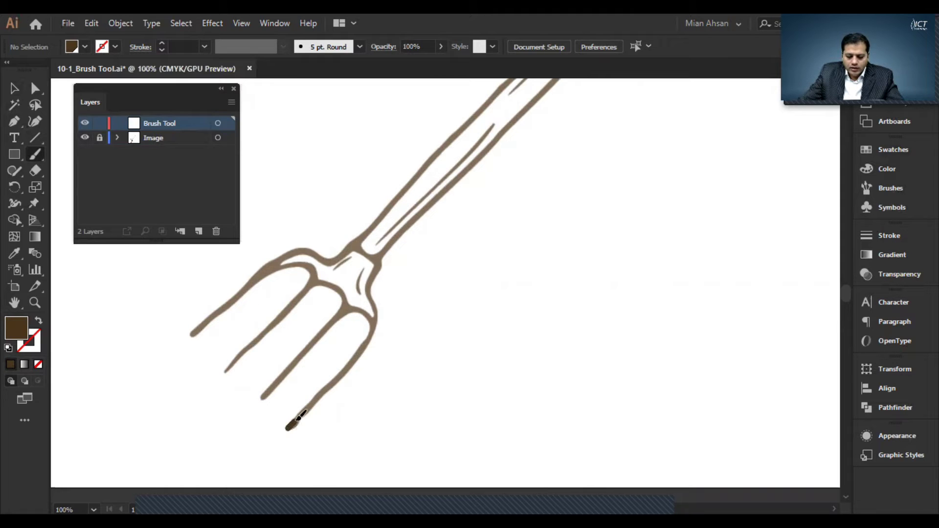
drag(312, 406, 336, 381)
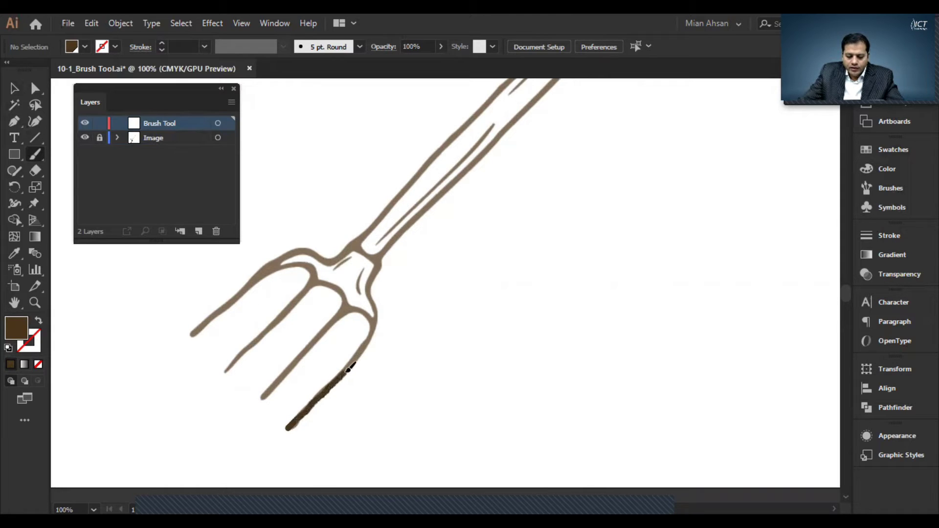
mouse_move(368, 343)
mouse_down()
mouse_move(375, 317)
mouse_move(357, 307)
mouse_up()
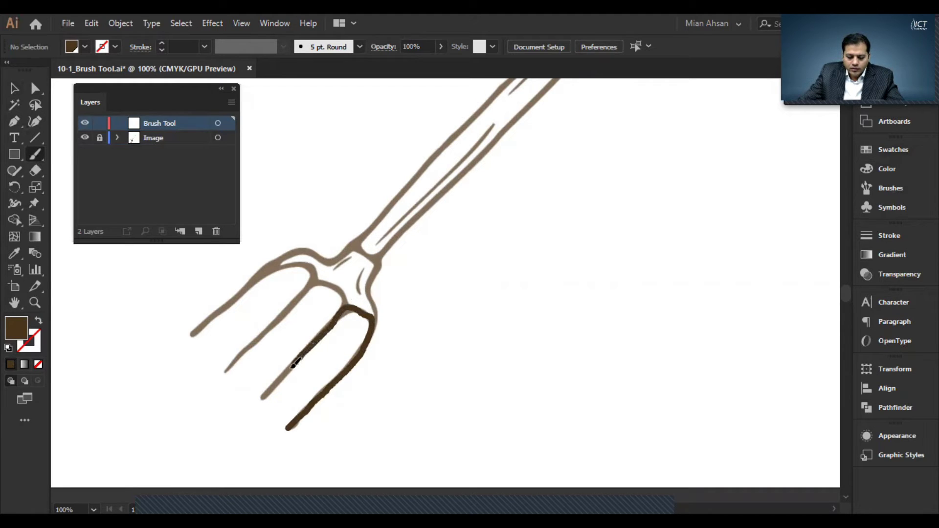
drag(263, 395, 261, 398)
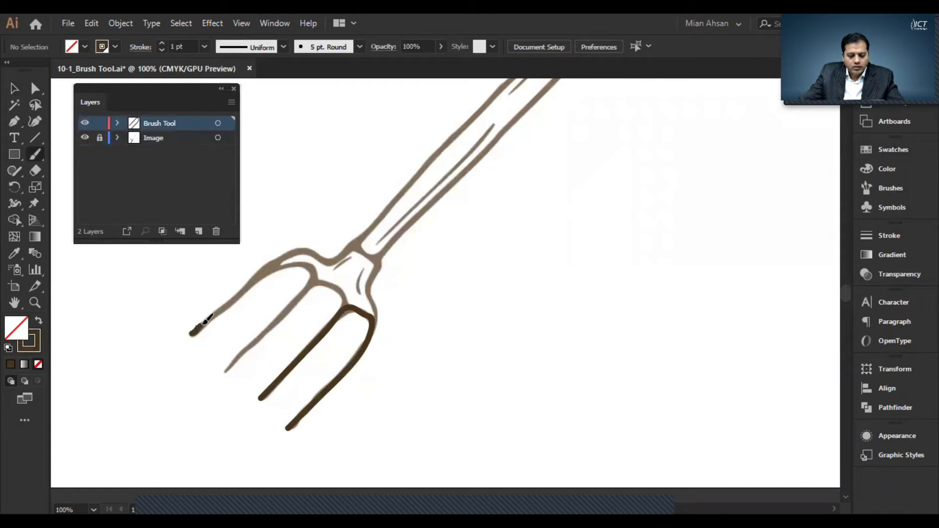
- Try tracing the fork's two upper-left tines with the Paintbrush and undo the stroke
mouse_move(205, 322)
mouse_down()
mouse_move(277, 262)
mouse_move(253, 282)
mouse_move(279, 265)
mouse_move(316, 282)
mouse_up()
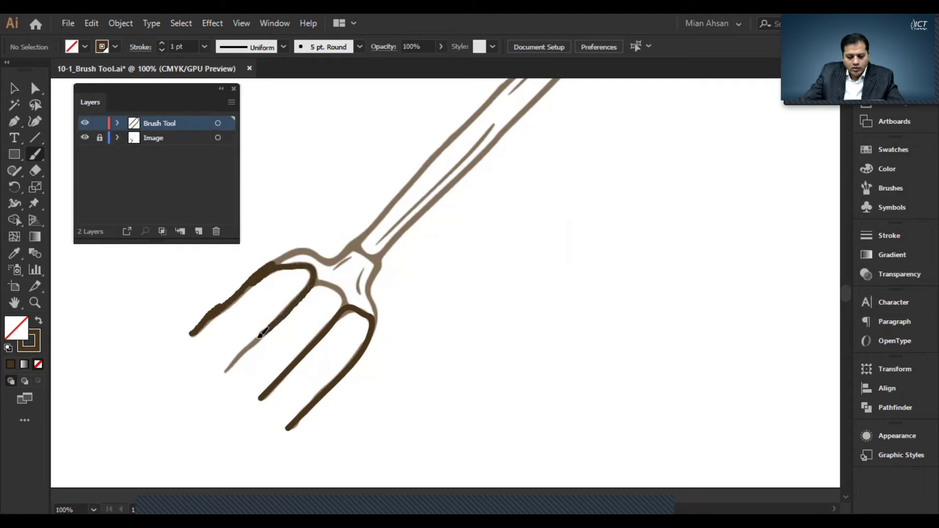
drag(229, 365, 228, 368)
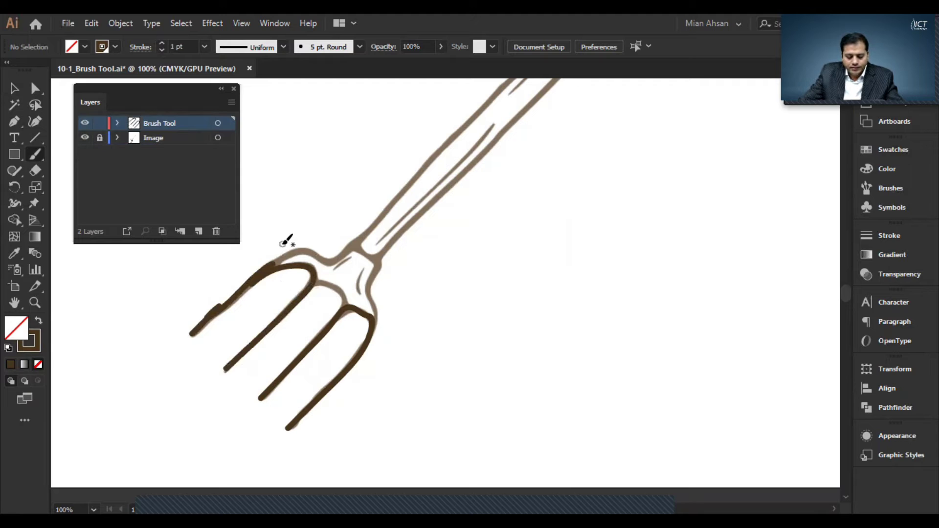
key(ctrl+z)
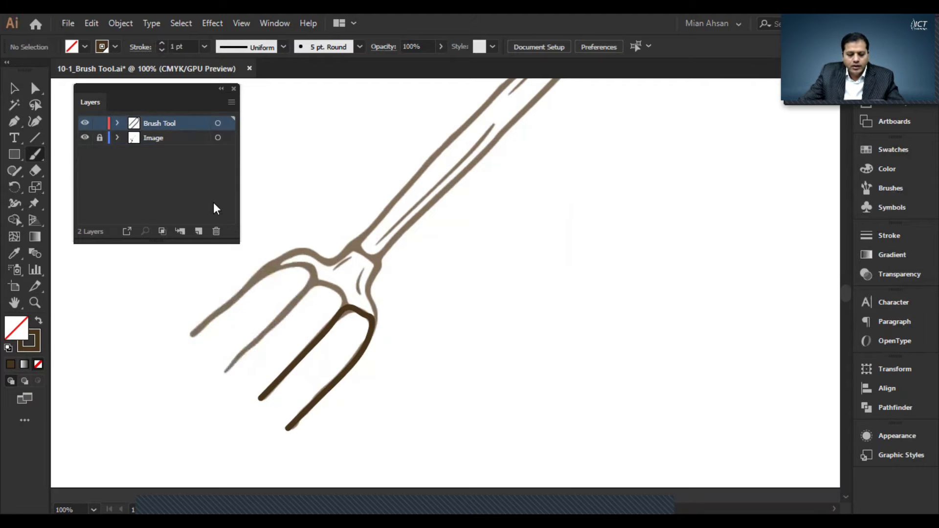
- Set the Paintbrush fidelity to the maximum Smooth setting
double_click(31, 157)
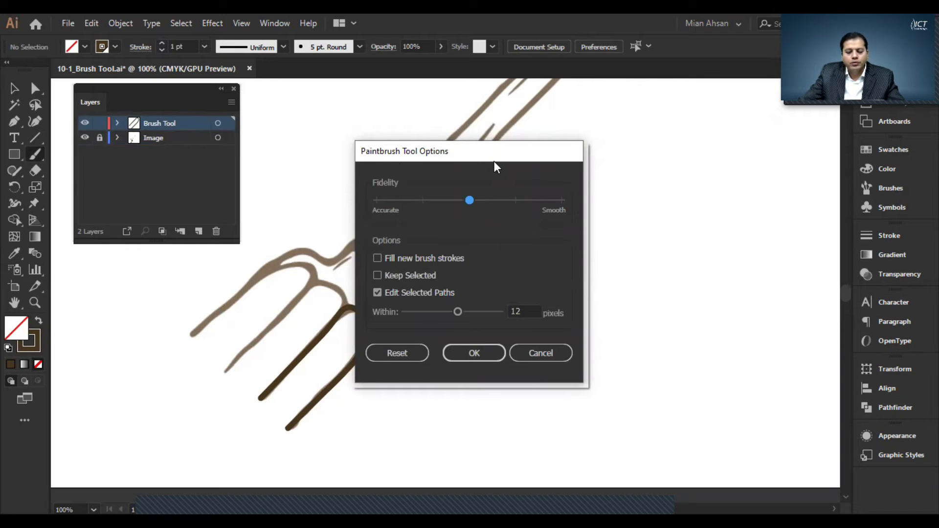
click(561, 200)
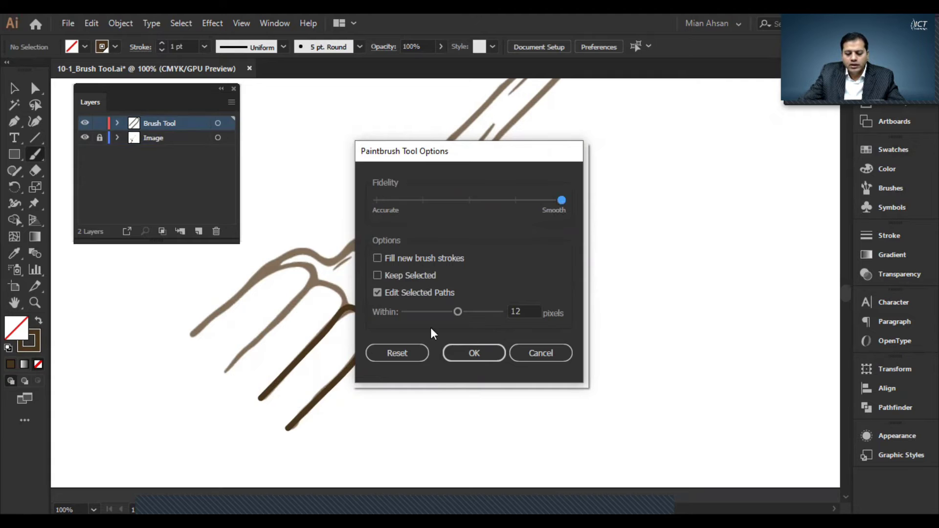
key(Return)
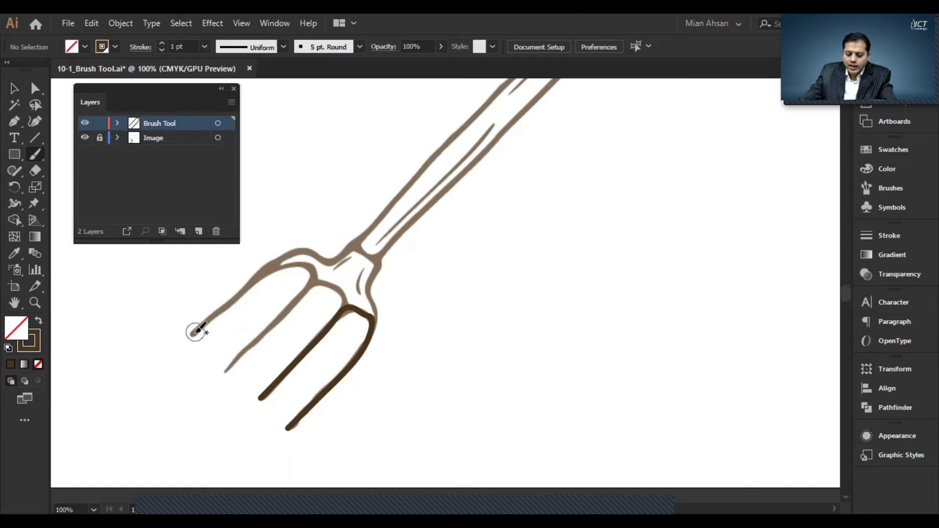
- Try tracing the two upper-left tines and the adjoining arc with a thicker brush, and undo the strokes
mouse_move(196, 331)
mouse_down()
mouse_move(265, 275)
mouse_move(298, 264)
mouse_move(312, 272)
mouse_move(224, 366)
mouse_up()
mouse_move(254, 337)
mouse_down()
mouse_move(322, 283)
mouse_move(339, 290)
mouse_move(338, 316)
mouse_up()
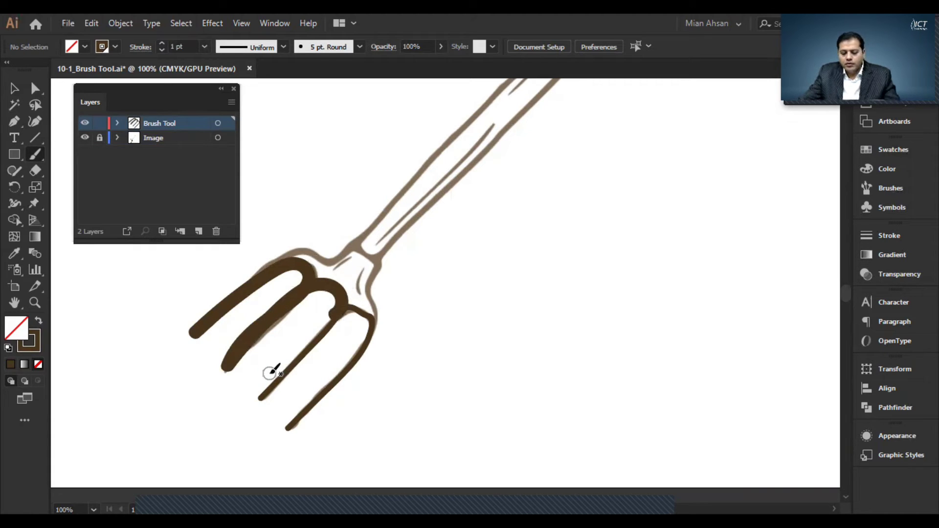
key(ctrl+z)
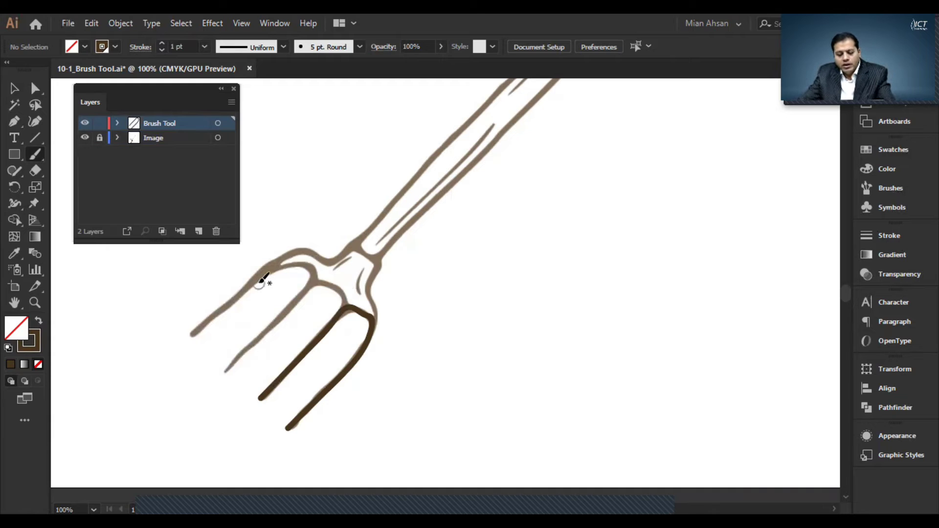
- Trace the two upper-left tines with the Paintbrush and outline the handle from the neck around its rounded end
mouse_move(196, 334)
mouse_down()
mouse_move(273, 270)
mouse_move(313, 266)
mouse_move(313, 282)
mouse_move(224, 370)
mouse_up()
mouse_move(365, 234)
mouse_down()
mouse_move(376, 313)
mouse_move(238, 419)
mouse_up()
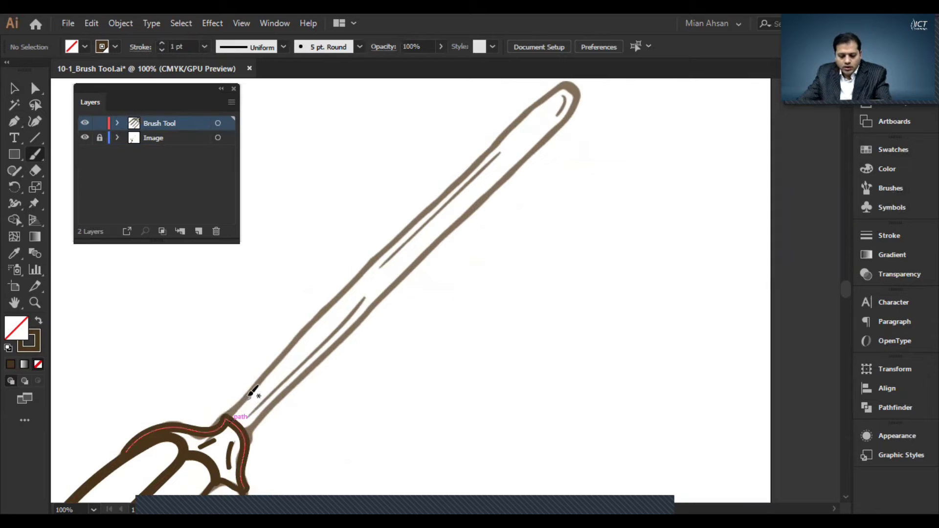
mouse_move(251, 432)
mouse_down()
mouse_move(550, 140)
mouse_move(583, 88)
mouse_move(564, 80)
mouse_move(531, 102)
mouse_move(220, 420)
mouse_up()
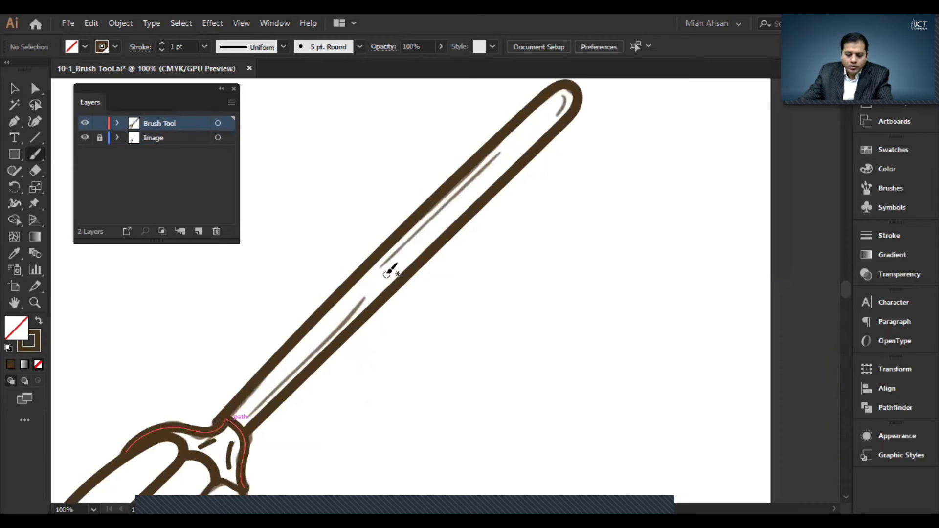
- Trace the two thin inner lines along the handle and the small curve inside its rounded end with a thinner brush
mouse_move(381, 267)
mouse_down()
mouse_move(394, 251)
mouse_move(398, 262)
mouse_move(391, 267)
mouse_move(400, 249)
mouse_up()
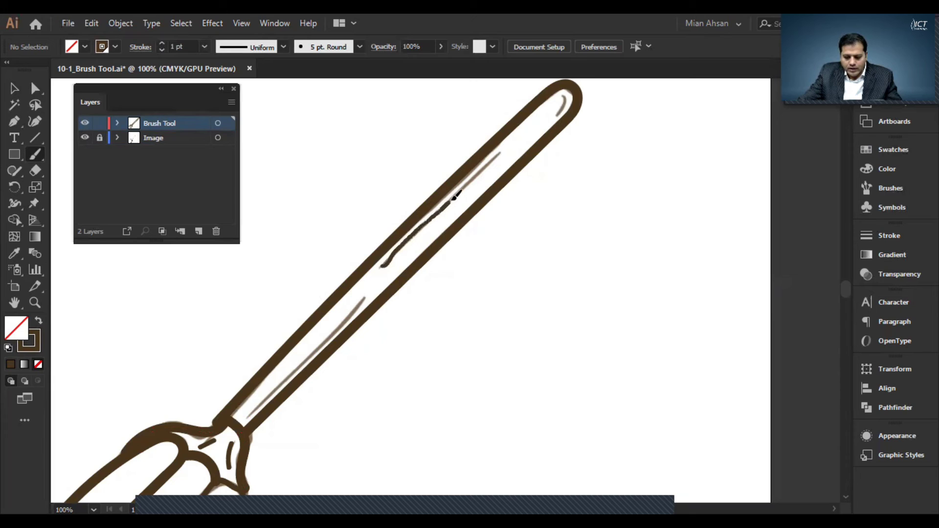
drag(500, 153, 500, 152)
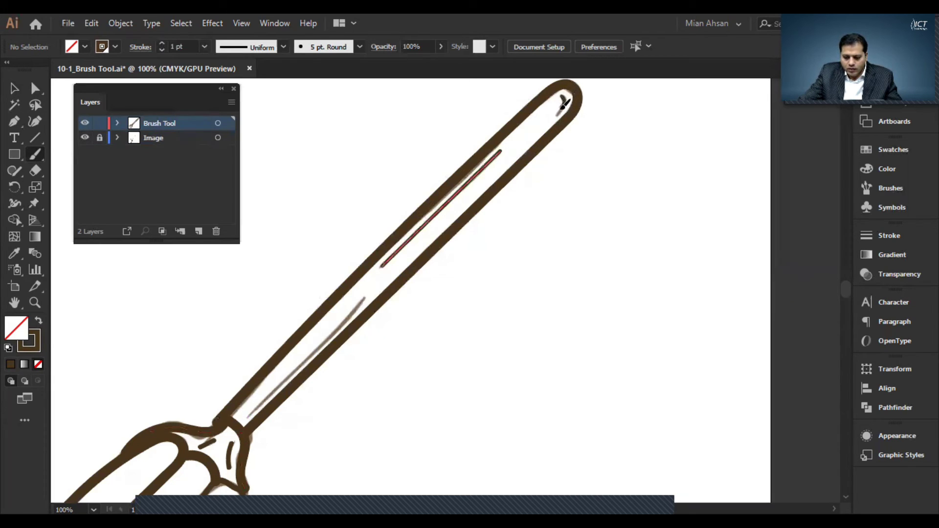
drag(563, 94, 553, 115)
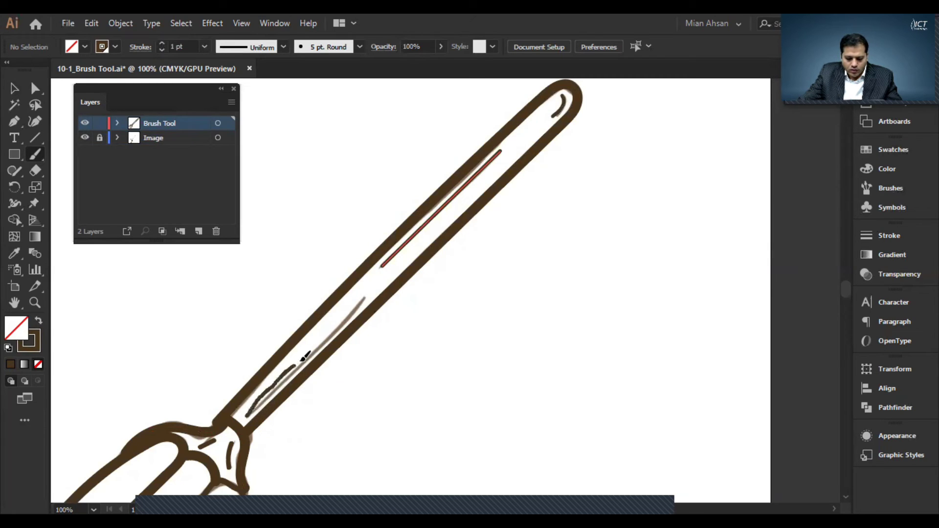
drag(304, 358, 306, 357)
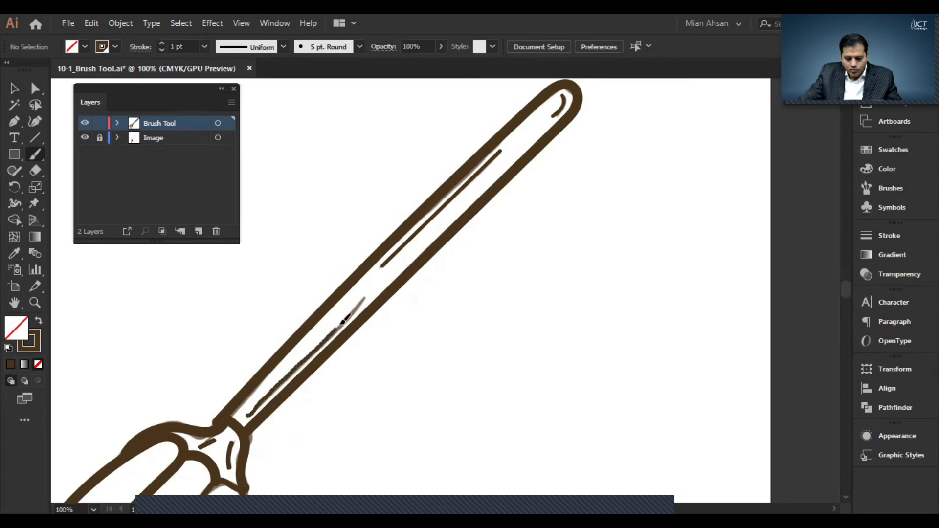
drag(344, 320, 374, 291)
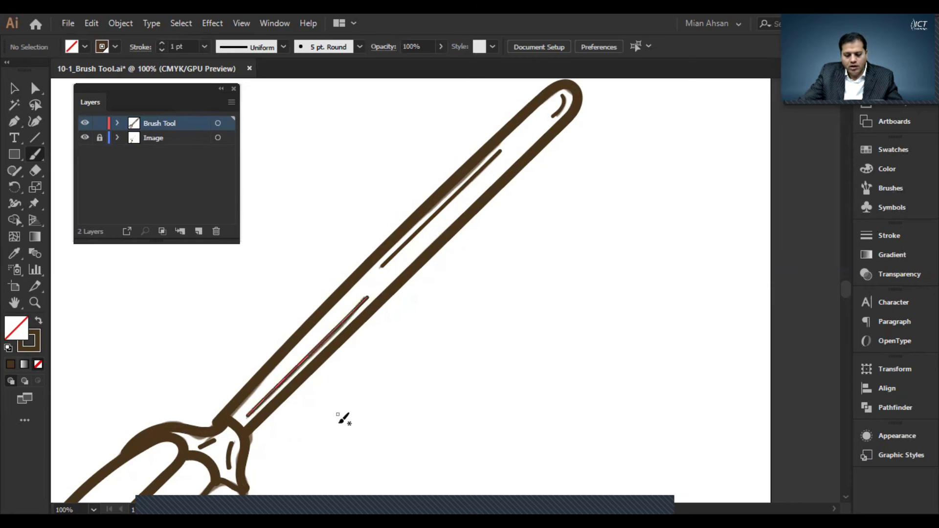
- Deselect the artwork and erase the overly thick shoulder arc above the fork's upper-left tine with the Eraser tool
drag(336, 394, 396, 308)
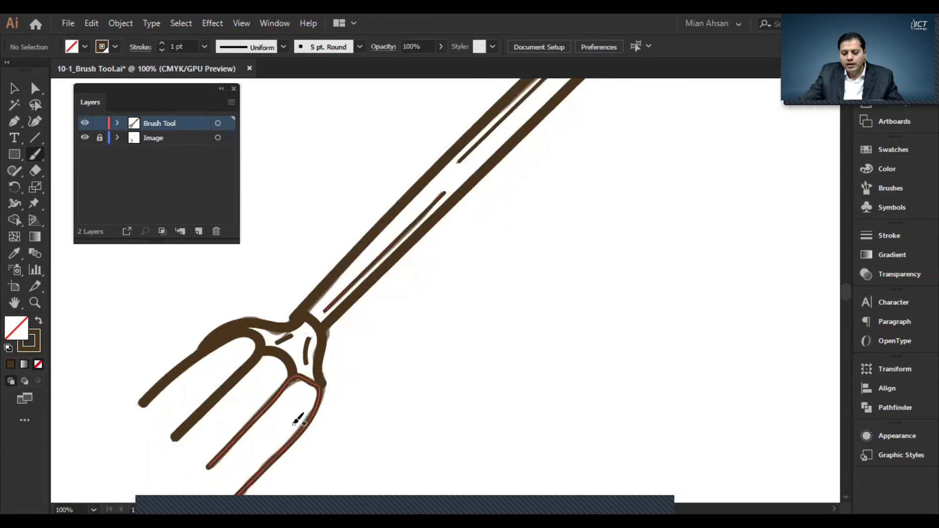
key(ctrl+shift+a)
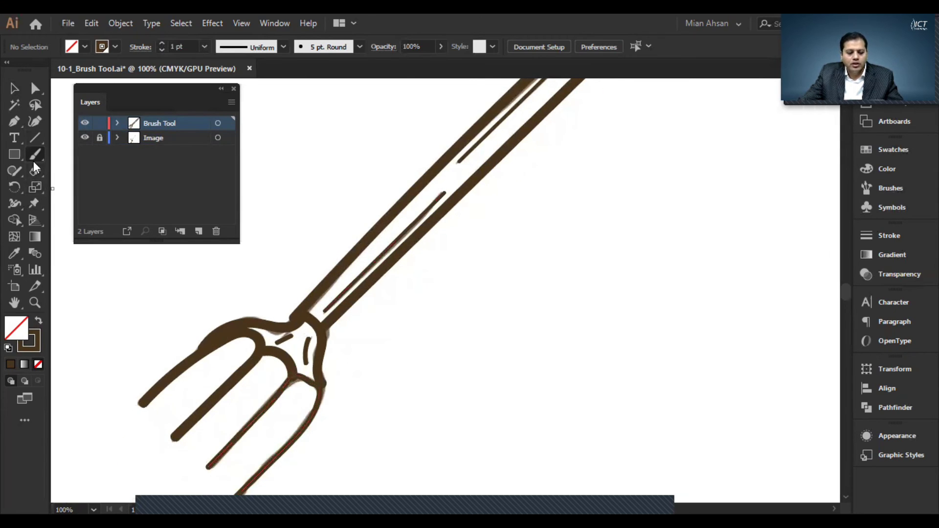
click(34, 173)
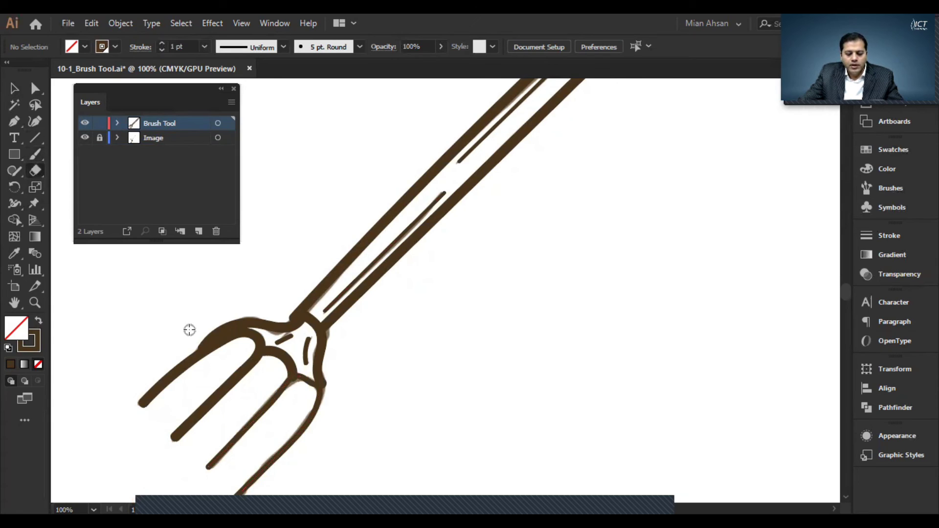
drag(186, 341, 241, 311)
drag(195, 336, 245, 307)
drag(180, 341, 259, 310)
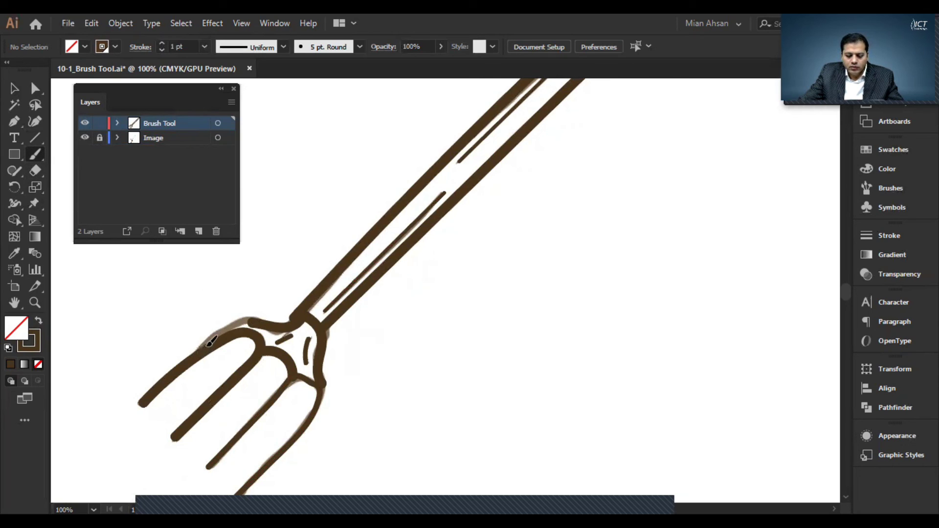
- Retrace the erased shoulder arc with a thinner Paintbrush stroke joining the neck to the upper-left tine
drag(252, 319, 203, 350)
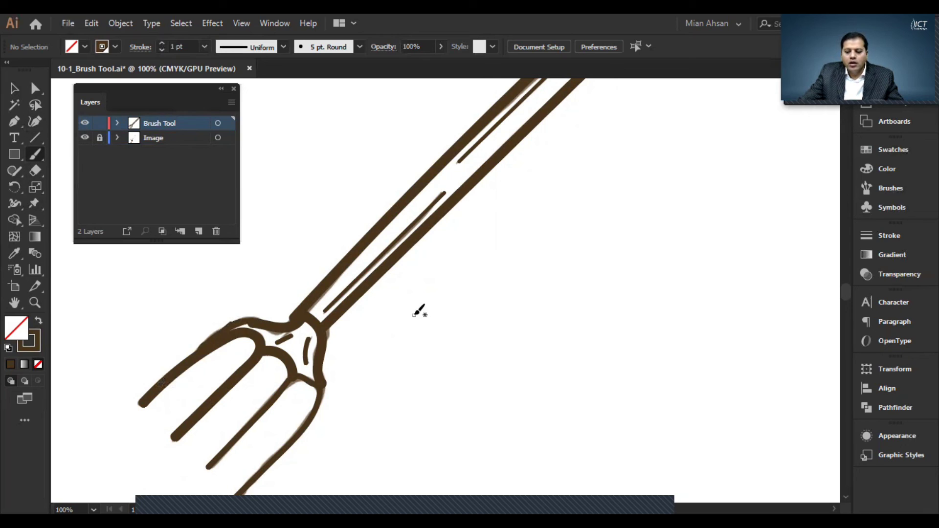
key(ctrl+0)
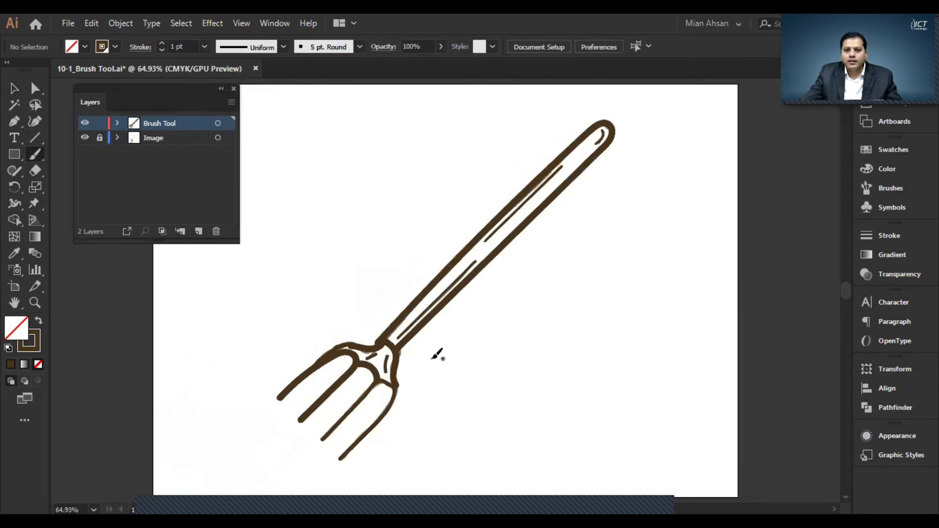